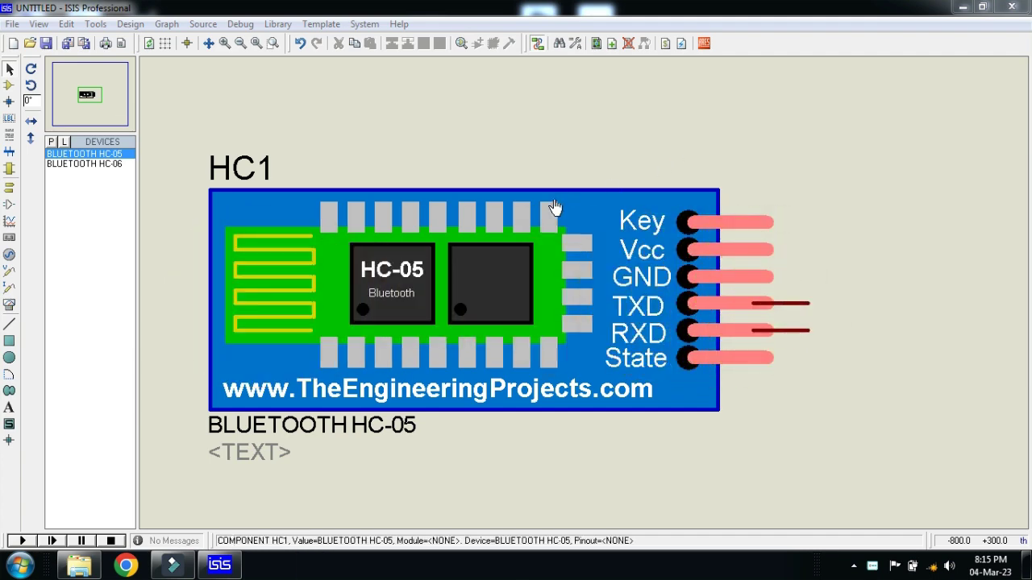
Delete the HC-05 module from the sheet and switch to the 'Bluetooth to Proteus' folder window
right_click(553, 201)
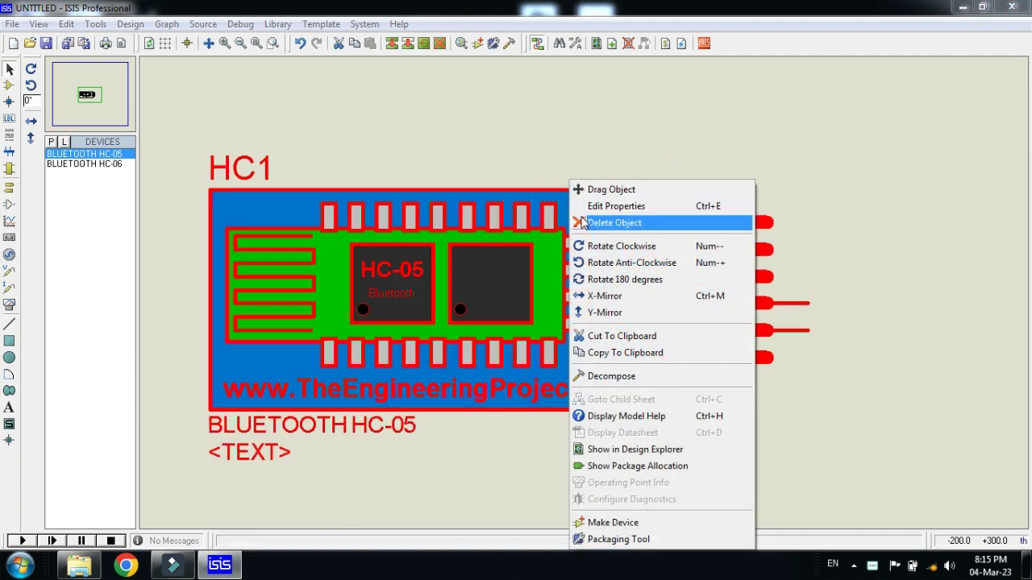
click(584, 224)
click(79, 566)
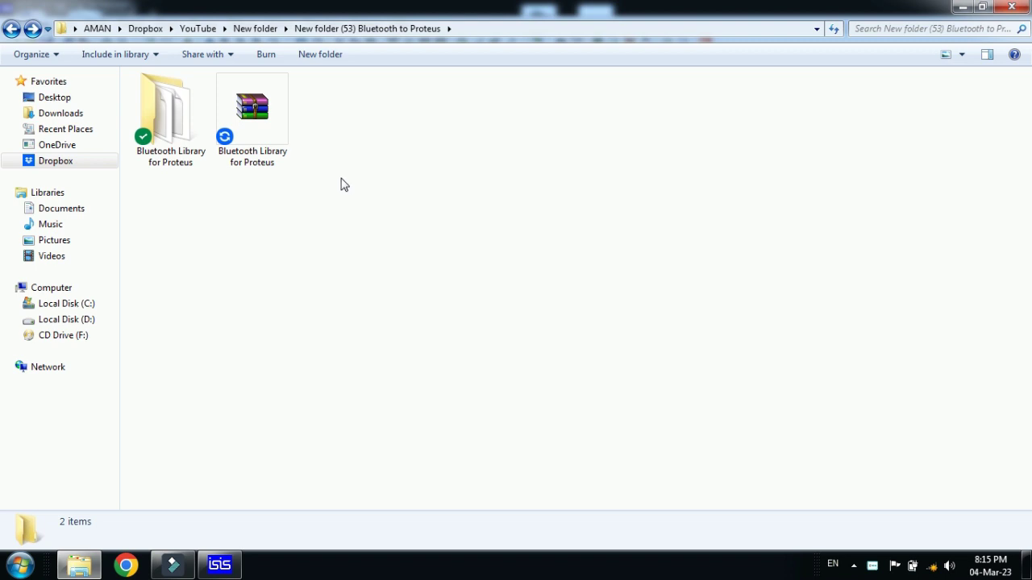
click(254, 125)
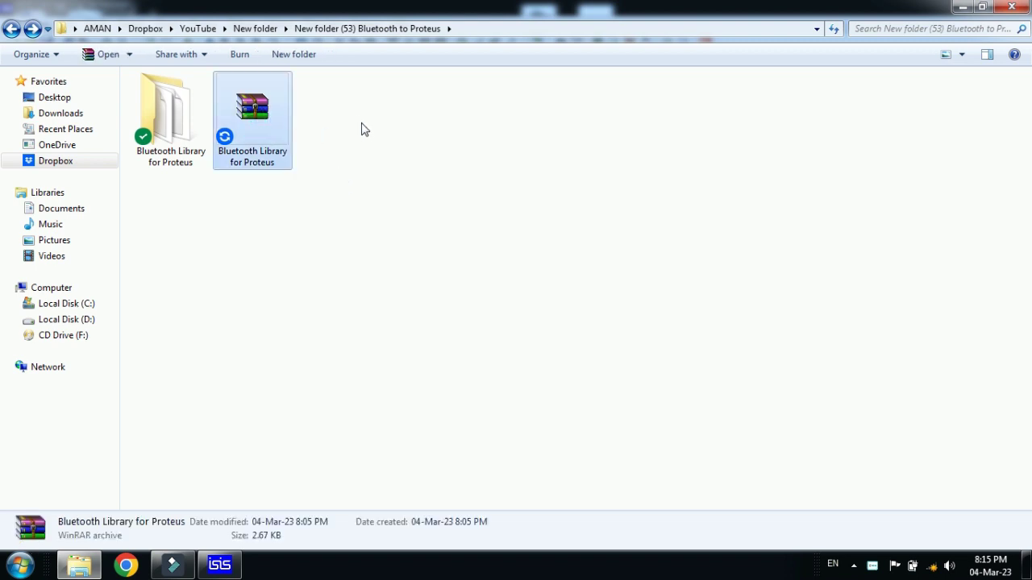
click(286, 118)
right_click(286, 118)
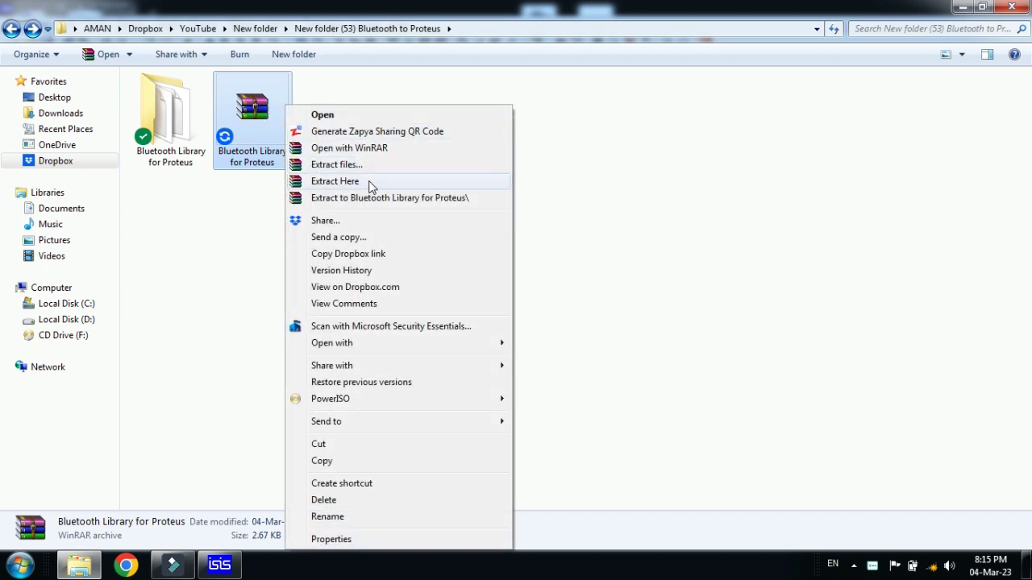
click(253, 208)
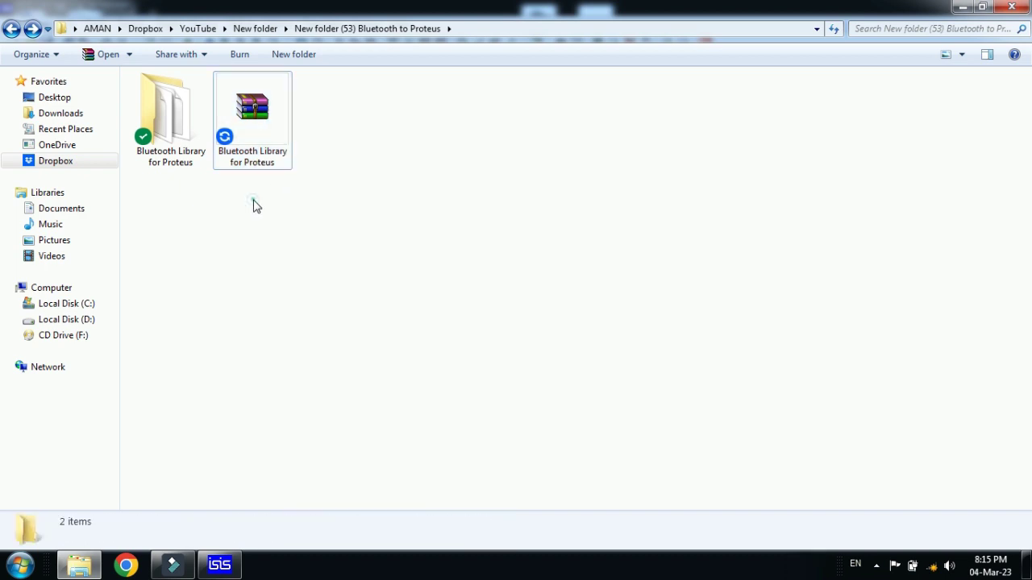
click(257, 157)
right_click(258, 106)
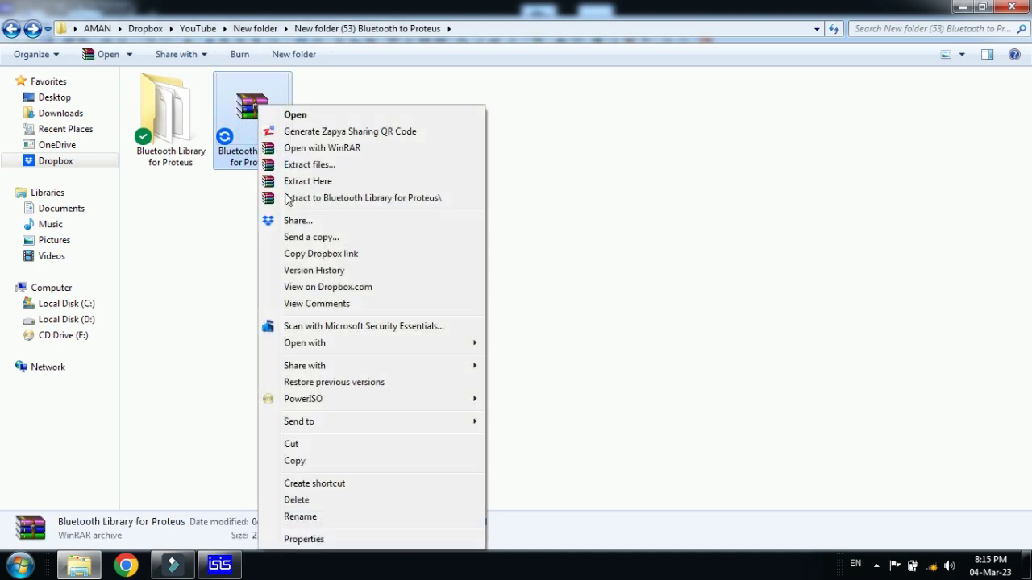
click(215, 208)
click(179, 117)
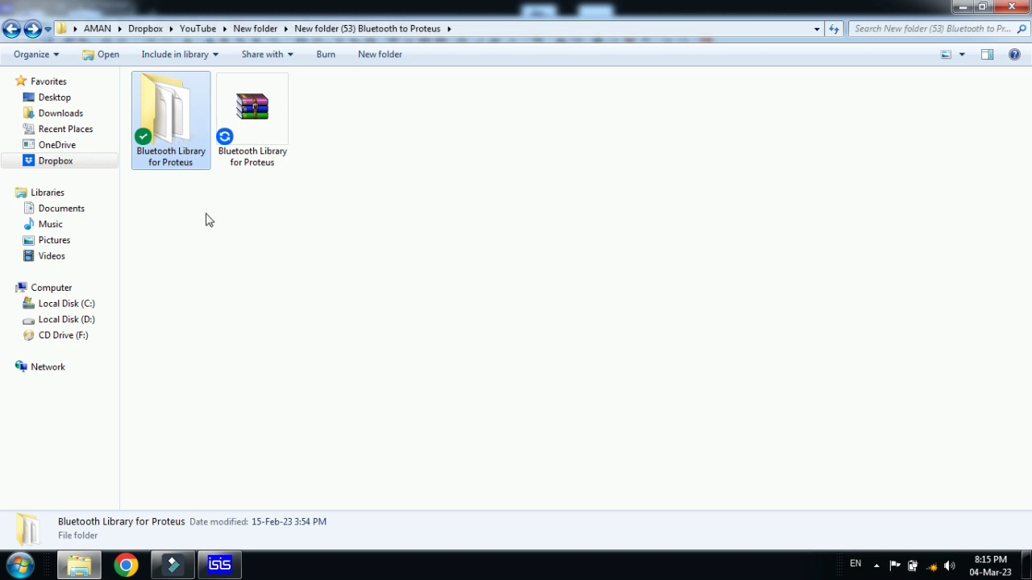
Open the Bluetooth Library for Proteus folder and copy BluetoothTEP.IDX and BluetoothTEP.LIB
right_click(195, 104)
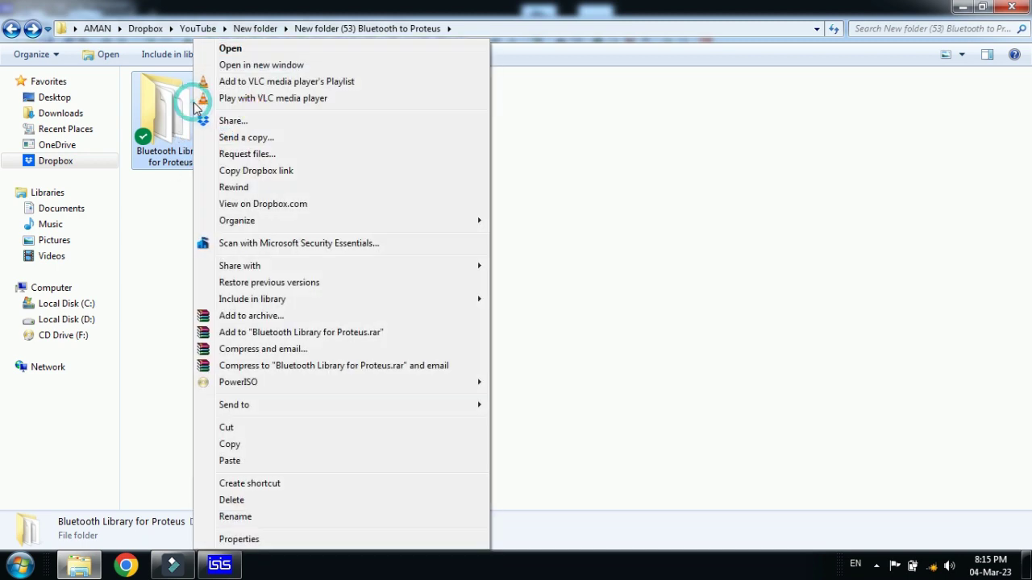
click(225, 46)
drag(347, 201, 240, 100)
right_click(244, 115)
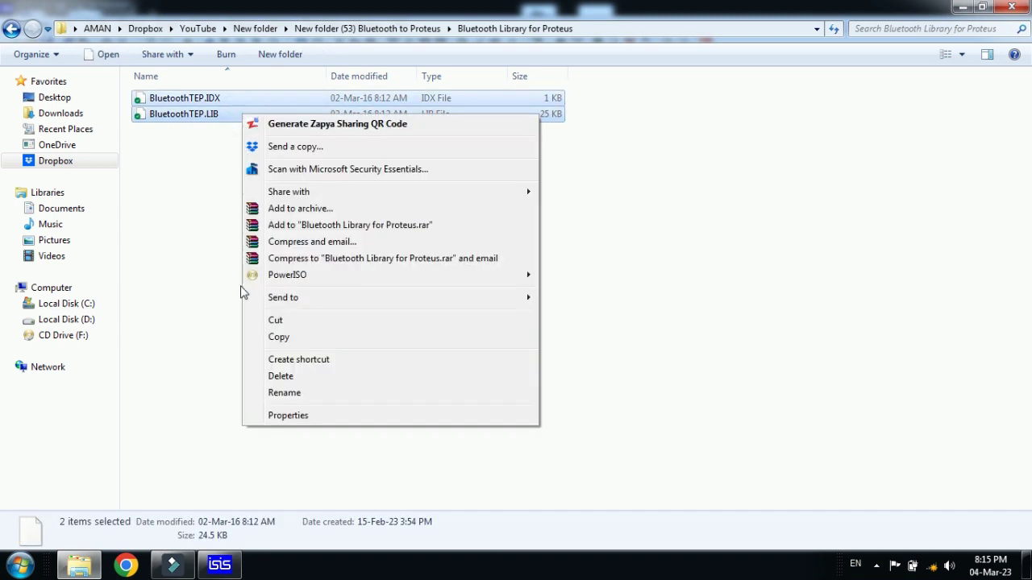
click(274, 336)
click(266, 306)
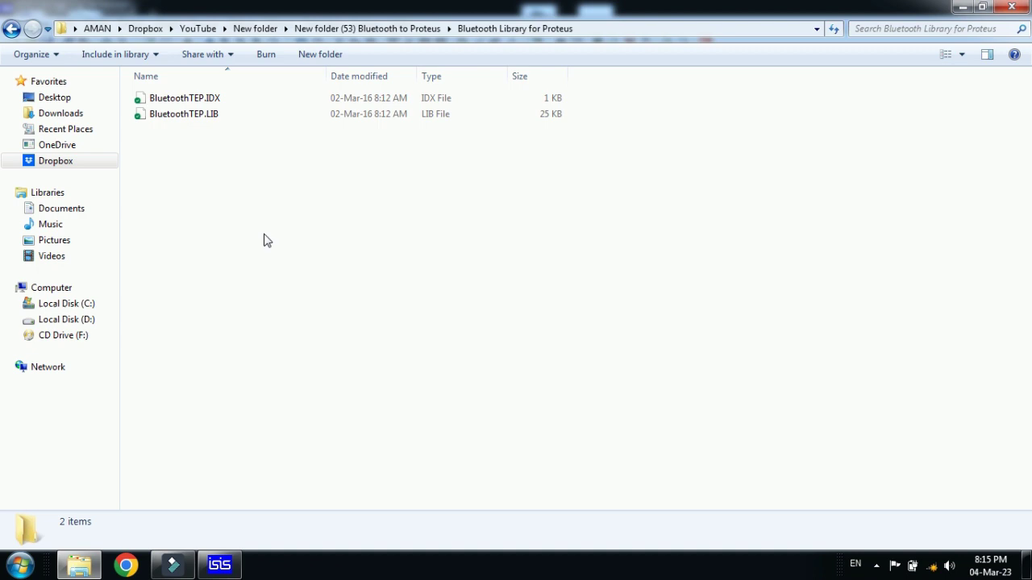
Search 'isis' from the Start menu and open the ISIS shortcut's file location
click(18, 567)
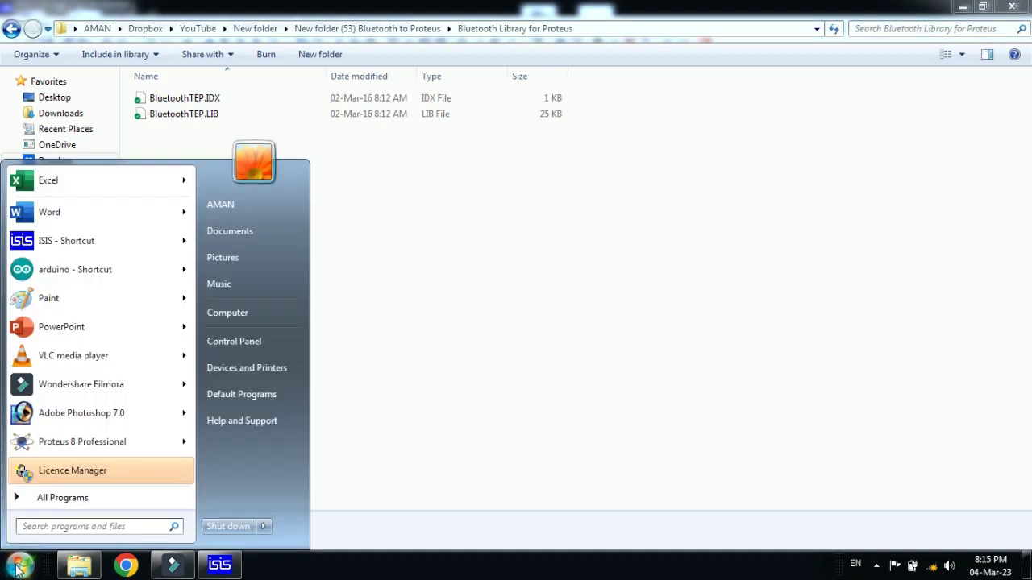
text(isis)
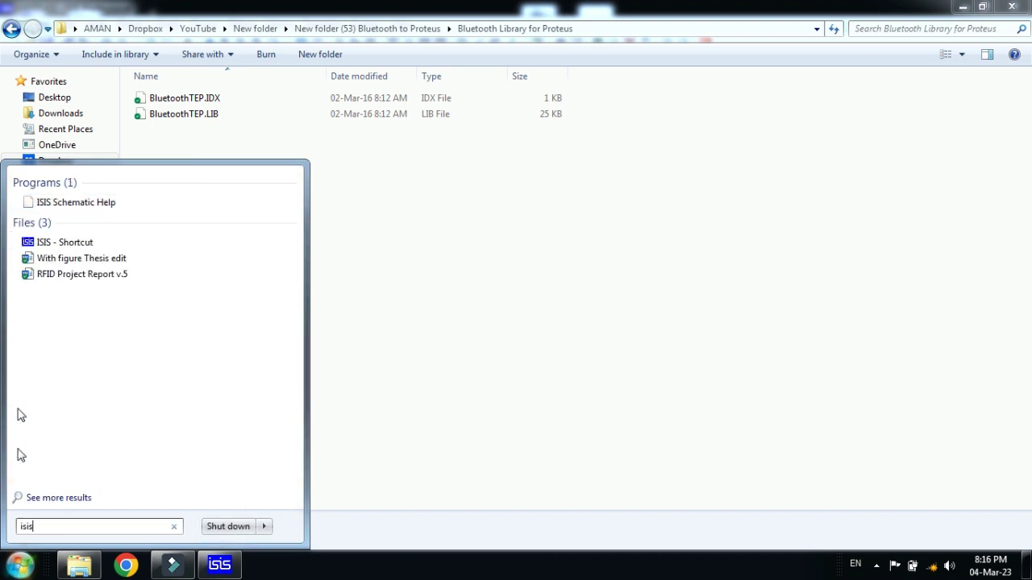
right_click(71, 248)
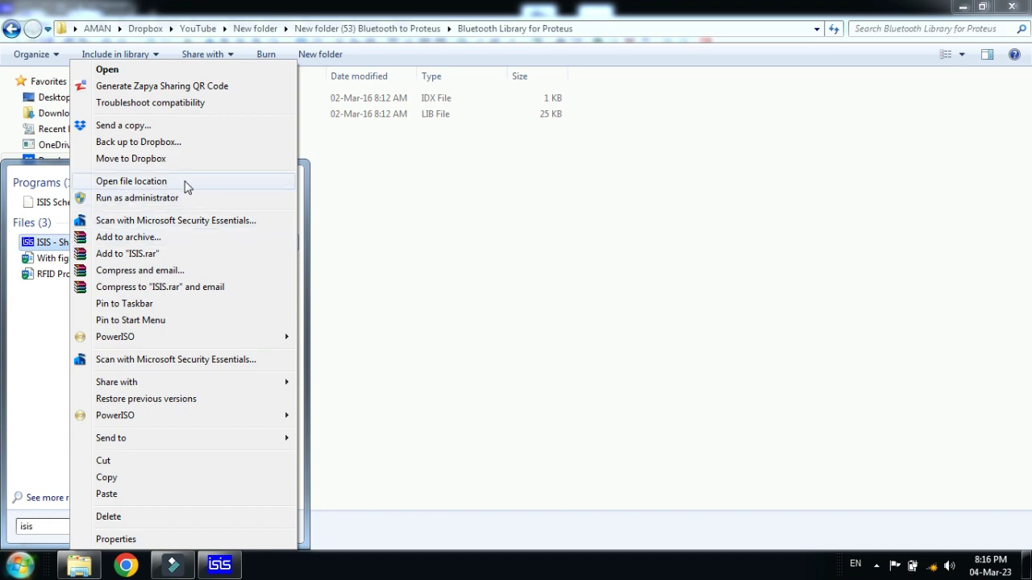
click(187, 186)
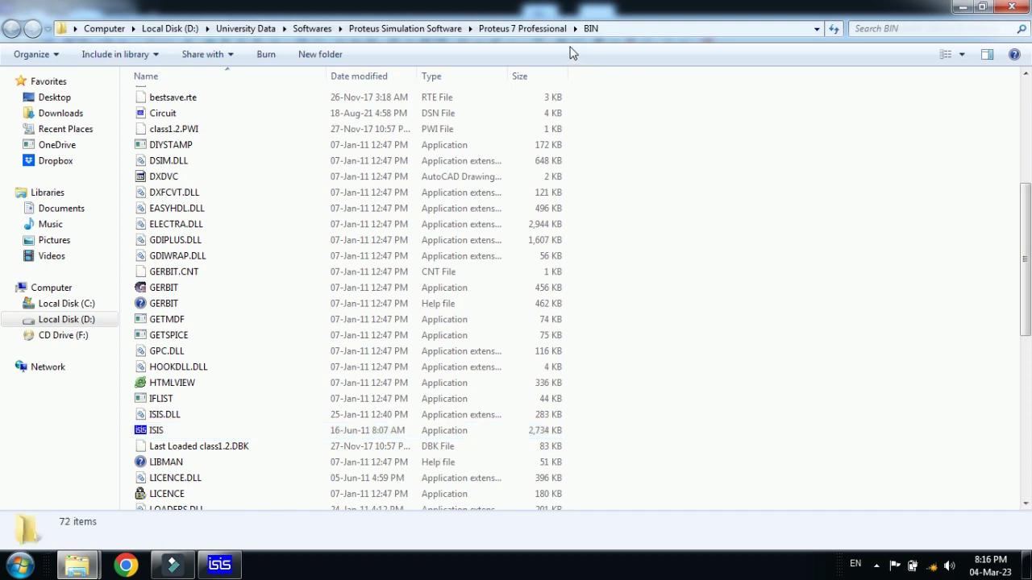
Go up to Proteus 7 Professional and open its LIBRARY folder
click(515, 31)
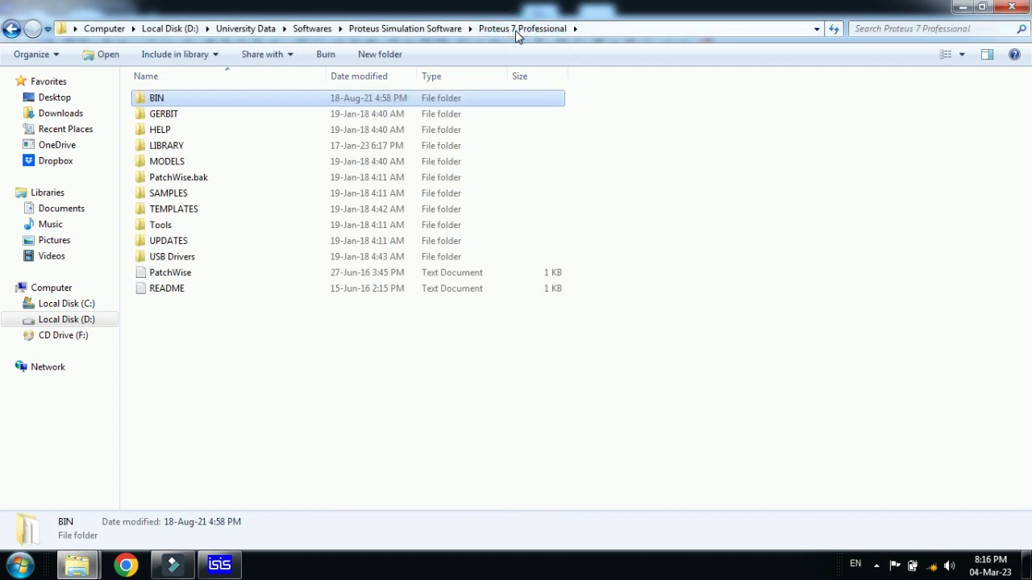
click(637, 165)
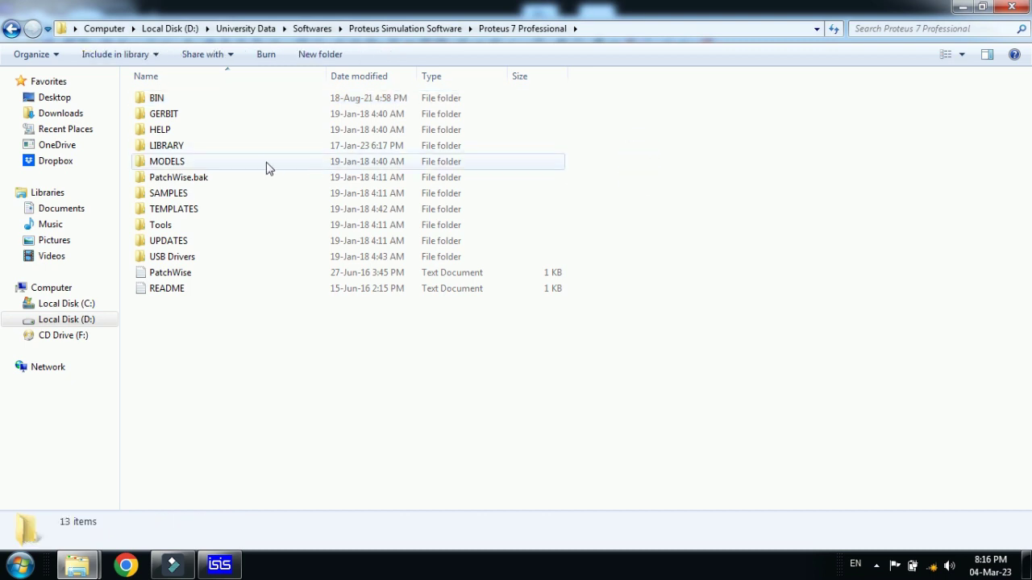
click(186, 152)
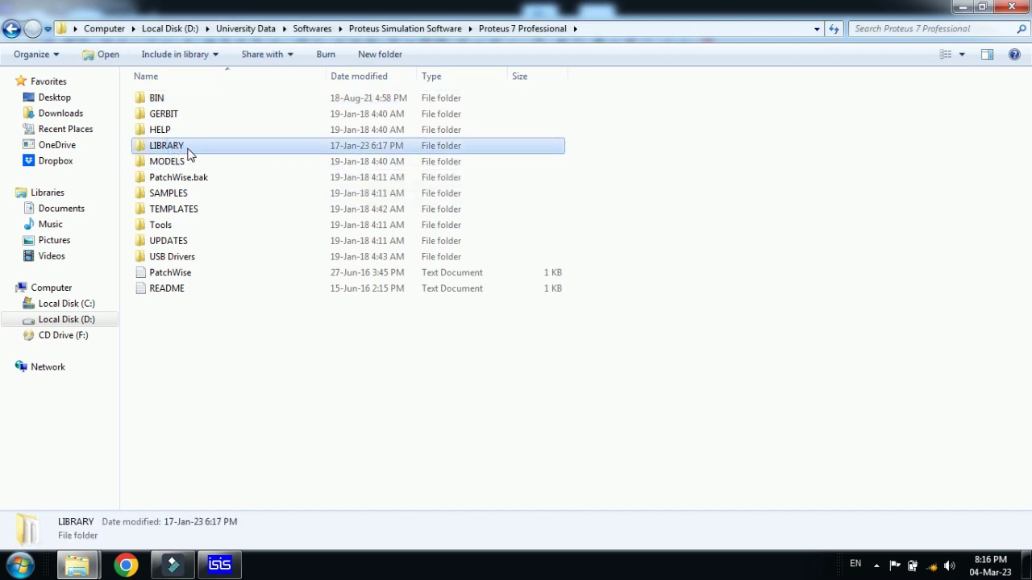
right_click(188, 146)
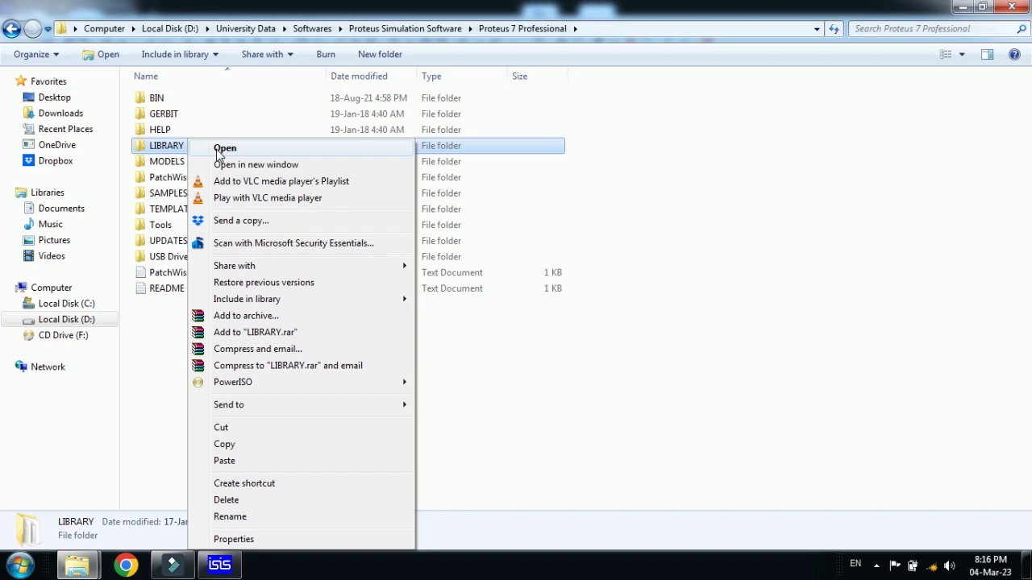
click(252, 151)
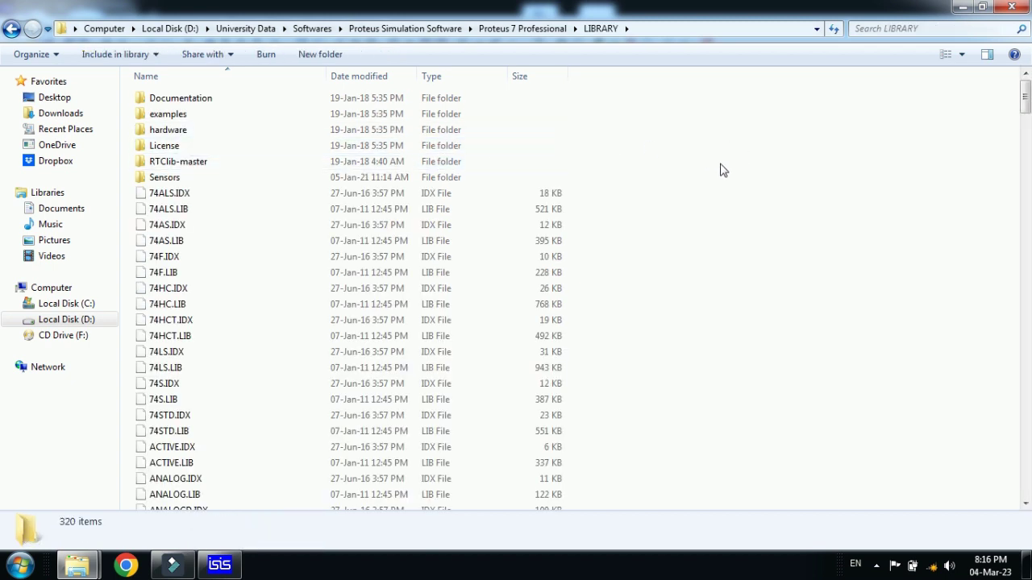
Paste the BluetoothTEP files into LIBRARY, skipping the already-existing identical copies
right_click(672, 161)
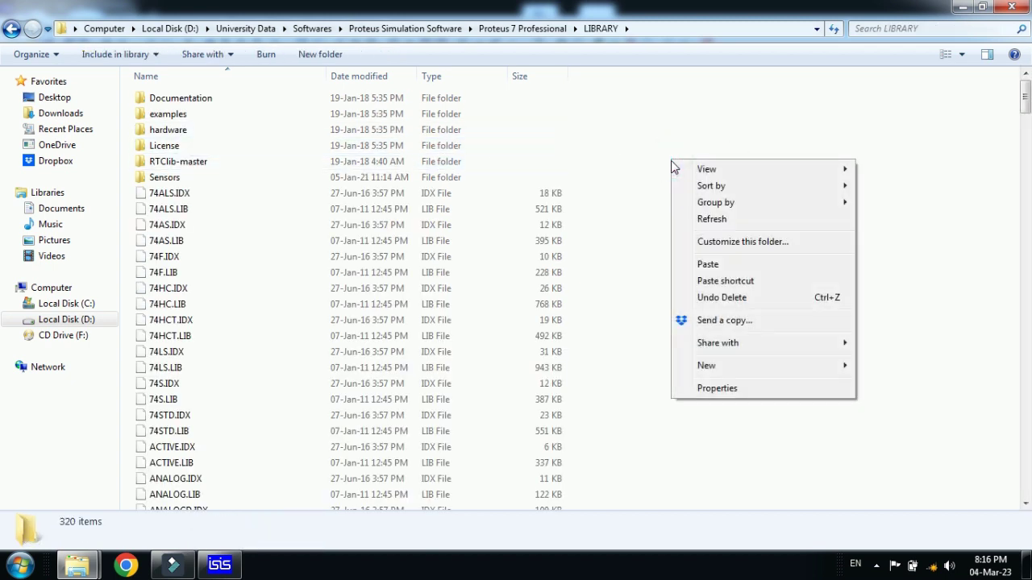
click(712, 266)
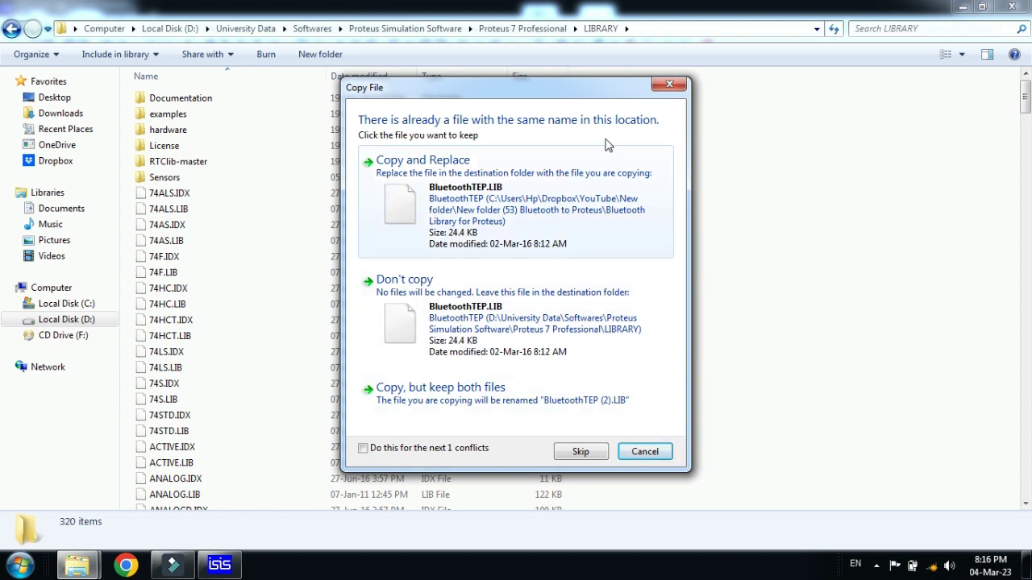
click(668, 85)
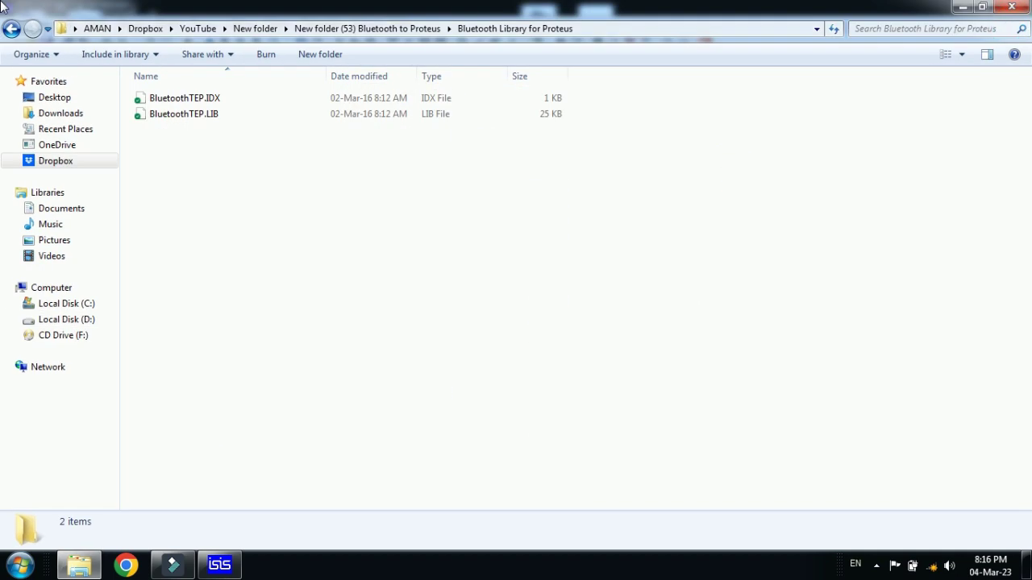
Step back one folder in Explorer, then bring the ISIS schematic window to the front
click(13, 32)
click(219, 565)
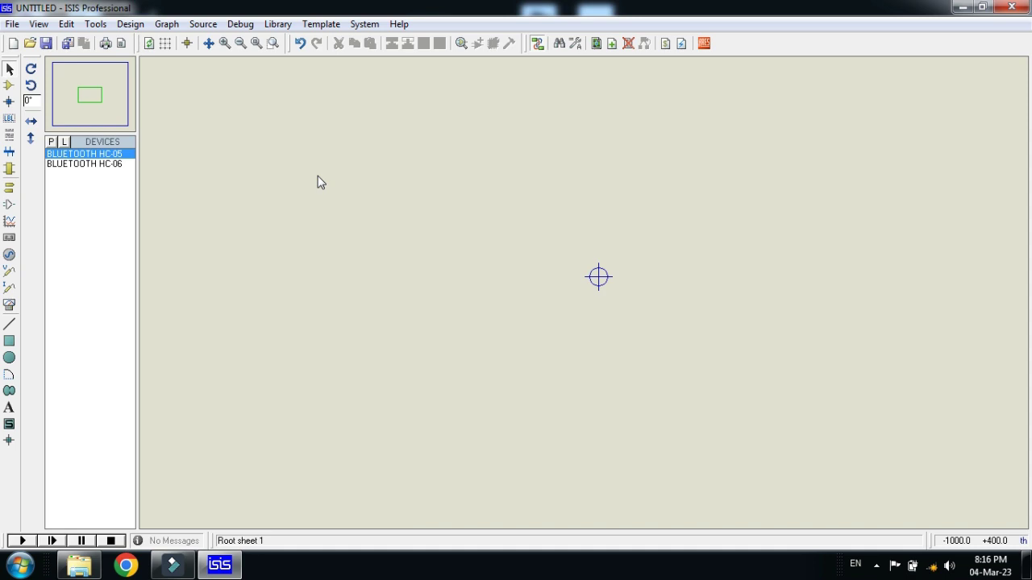
In Pick Devices, search 'blu' and select BLUETOOTH HC-05 from the BluetoothTEP results
click(10, 85)
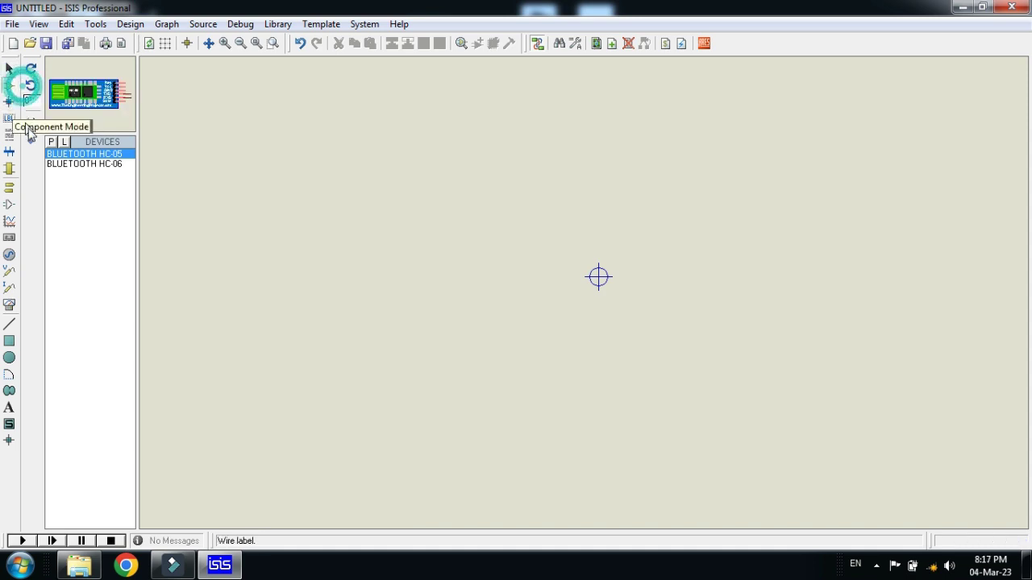
click(50, 142)
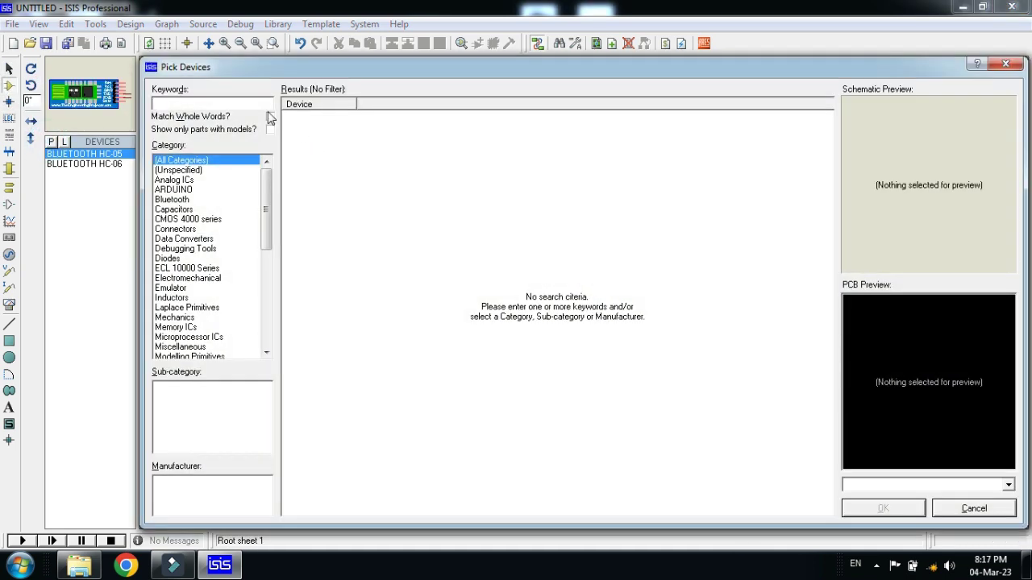
text(bluet)
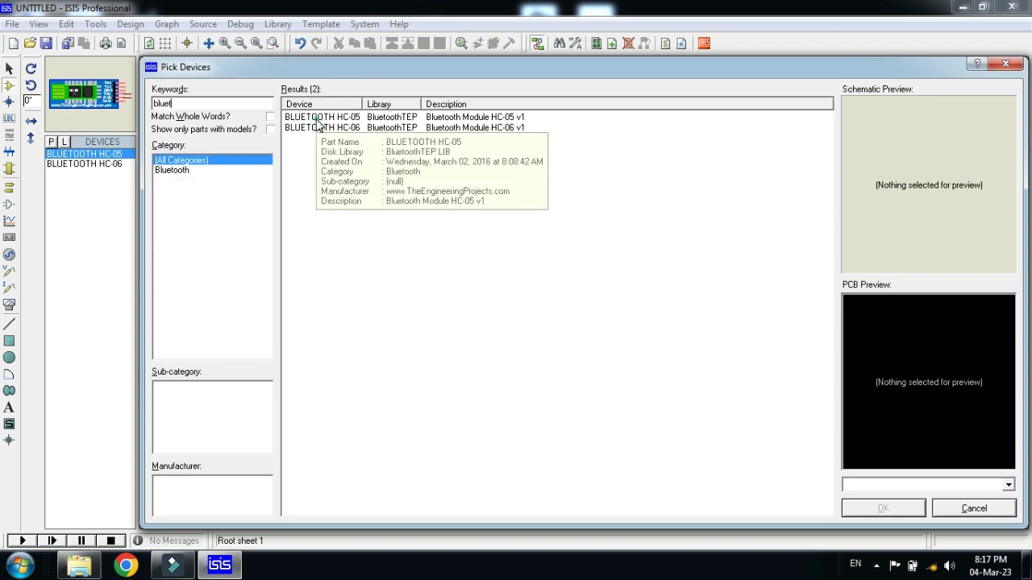
click(312, 119)
click(335, 150)
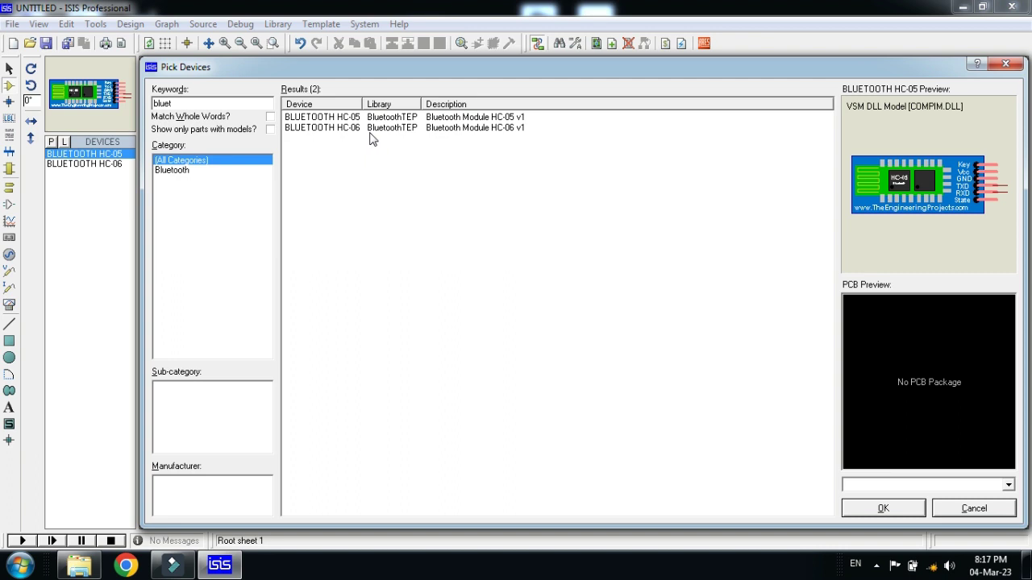
click(361, 119)
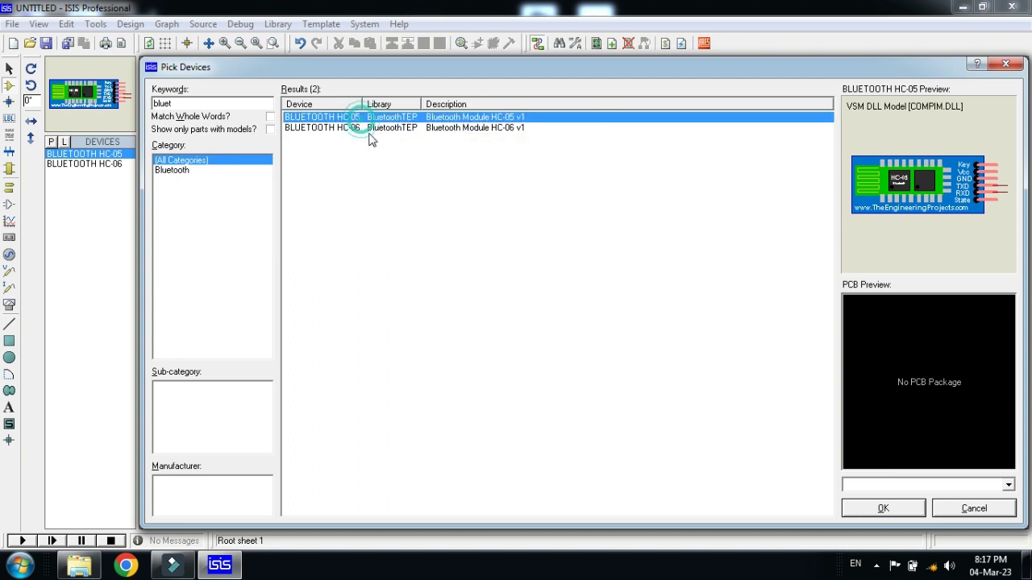
click(366, 129)
click(367, 119)
Confirm the pick and drop the HC-05 module as HC1 near the sheet centre
click(883, 509)
click(596, 278)
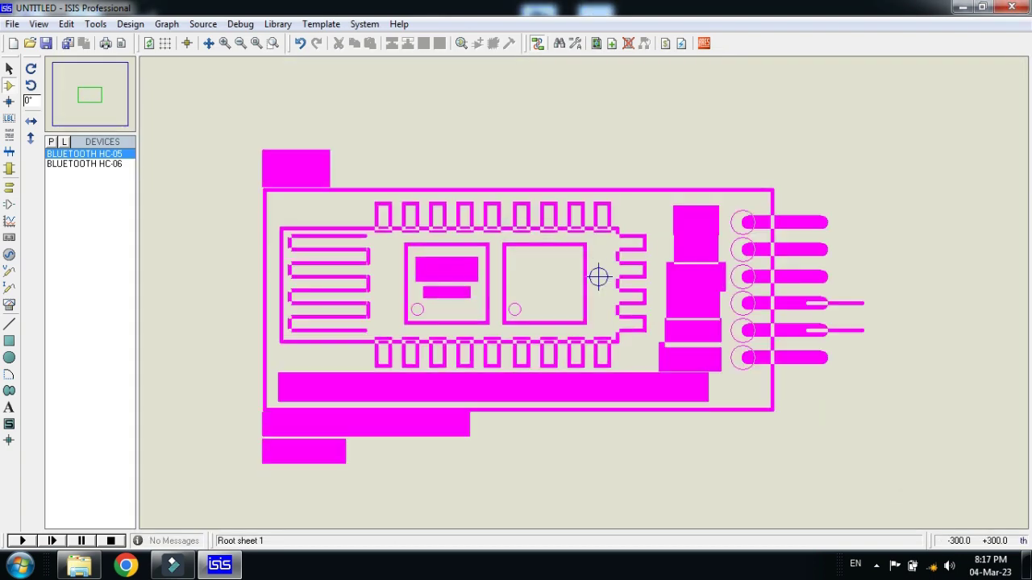
click(598, 277)
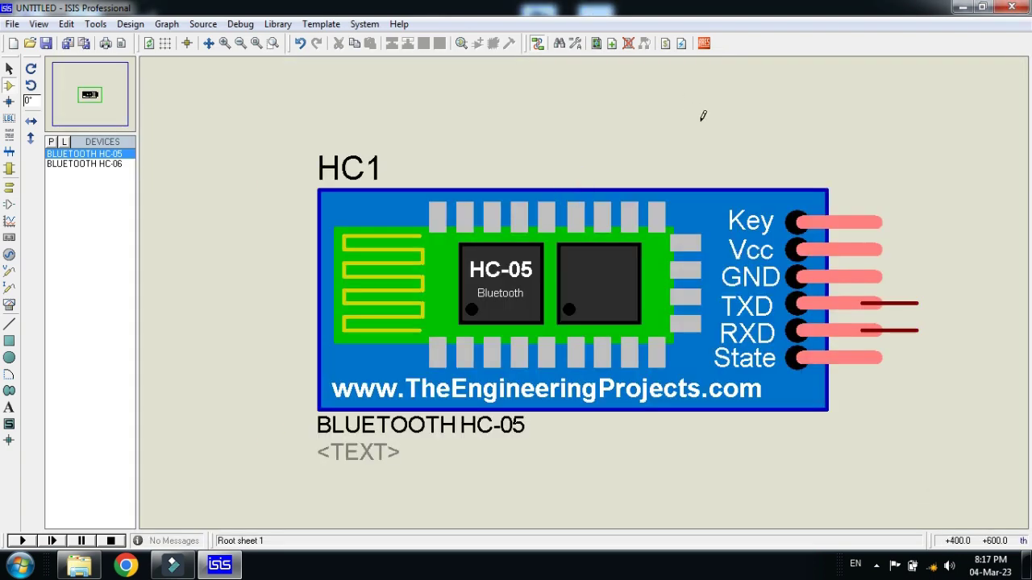
click(9, 70)
click(642, 121)
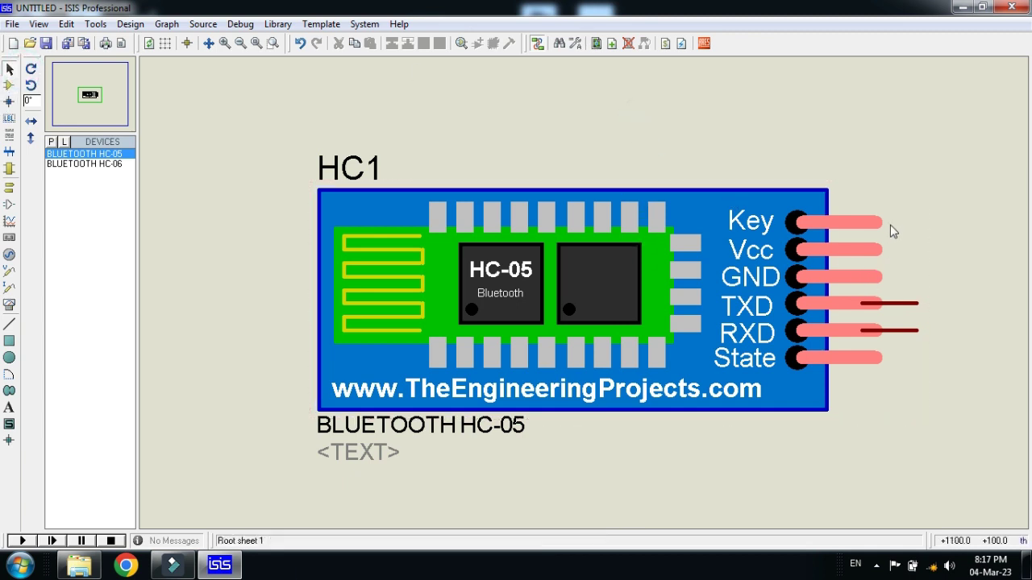